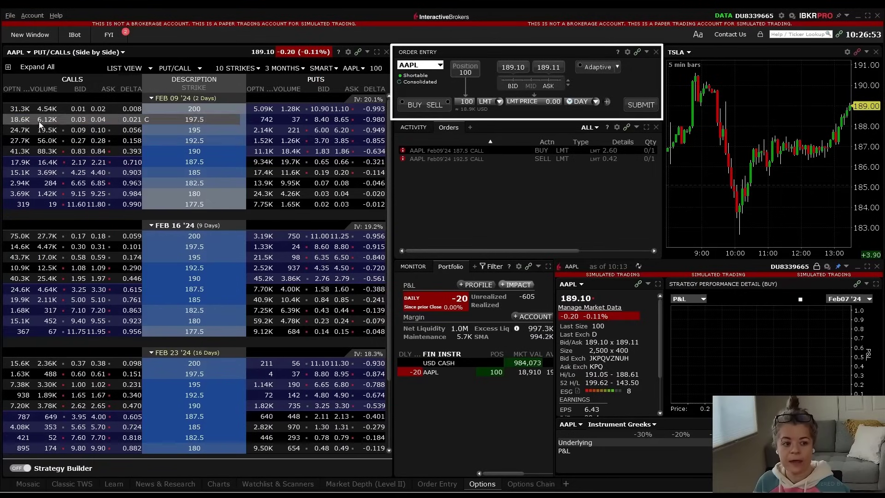
Set up a sell order for one AAPL Feb09'24 200 put from the option chain.
left_click(200, 113)
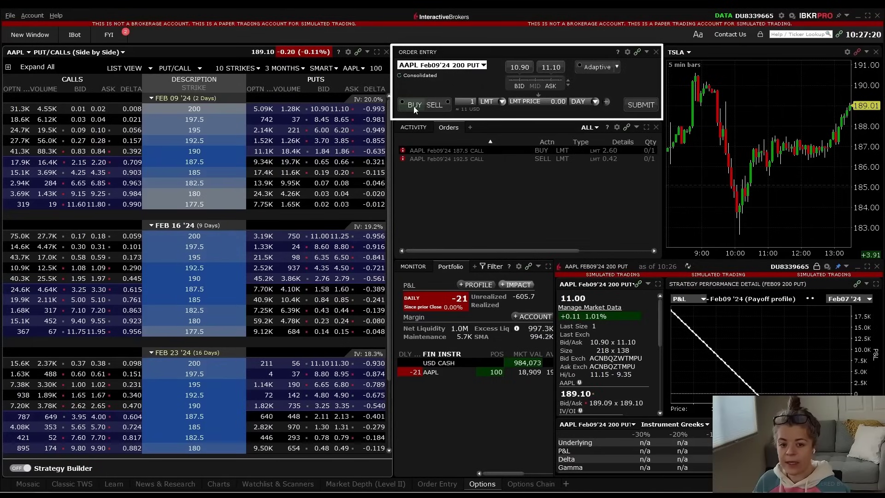
left_click(414, 106)
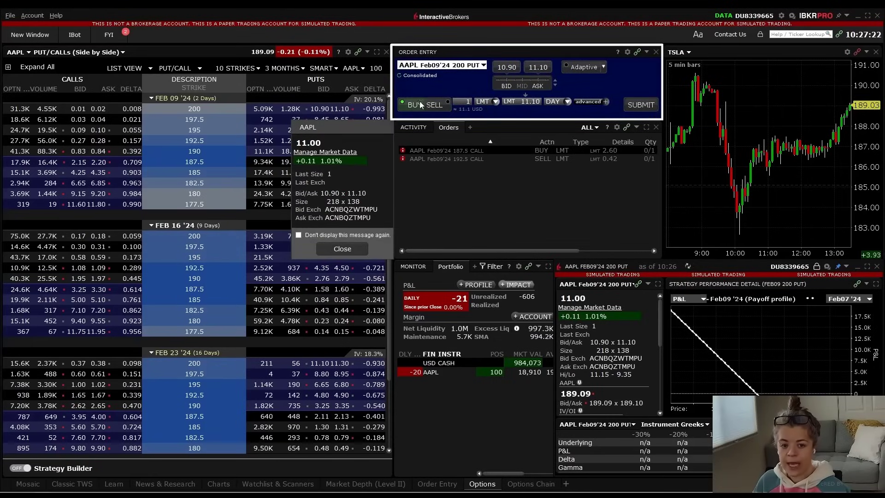
left_click(435, 103)
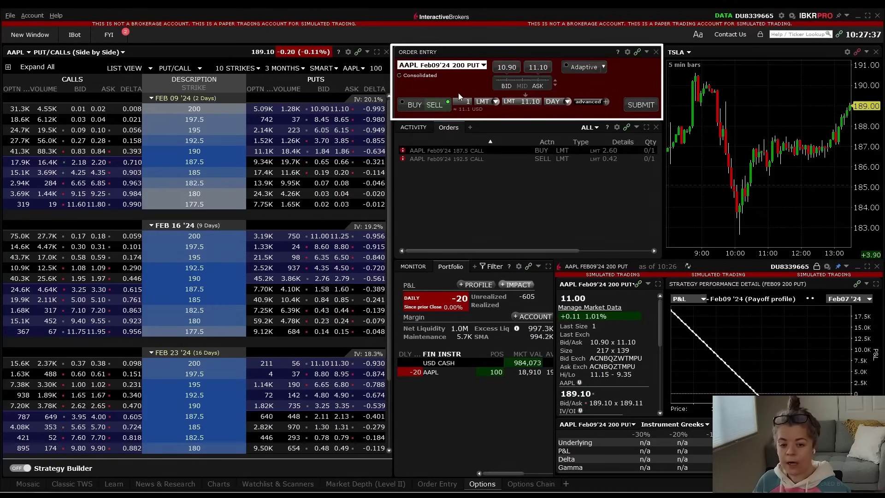
left_click(464, 98)
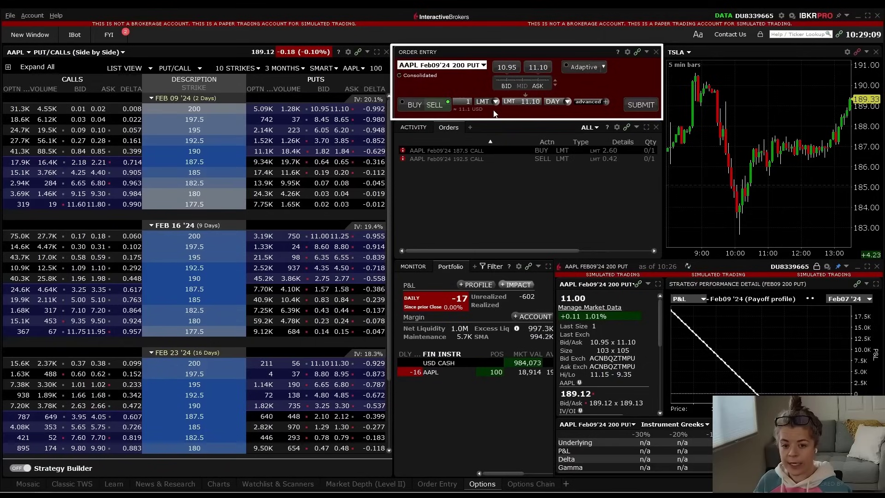
Review the order types and time-in-force options available for the 200 put order.
left_click(494, 102)
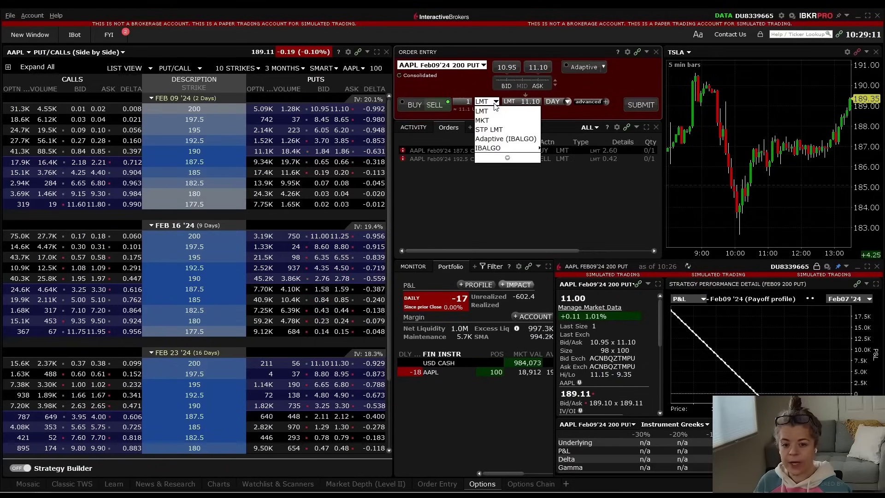
left_click(552, 116)
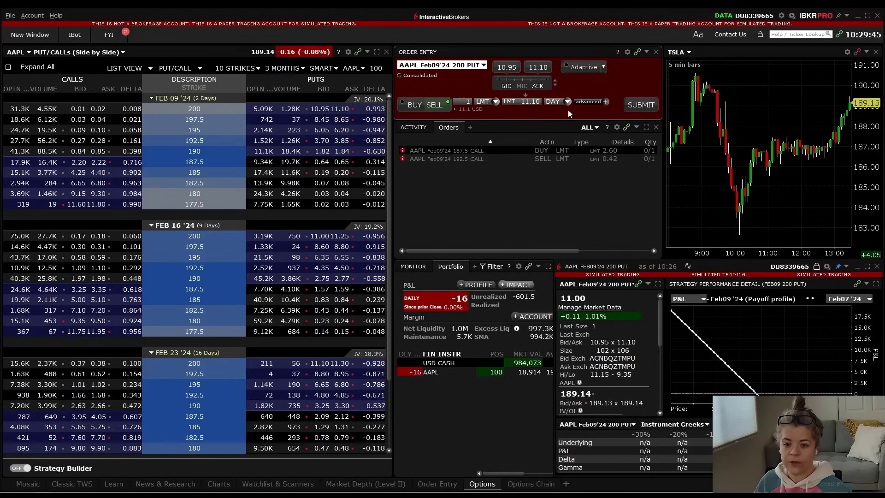
left_click(568, 103)
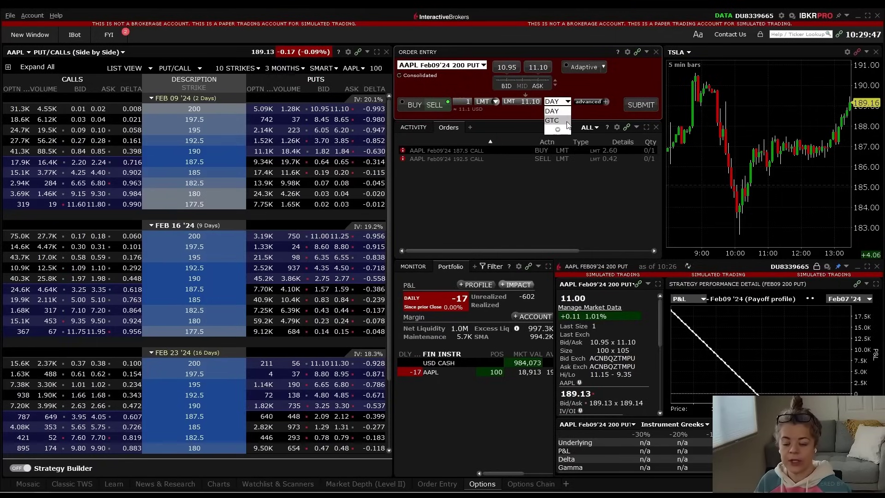
left_click(590, 119)
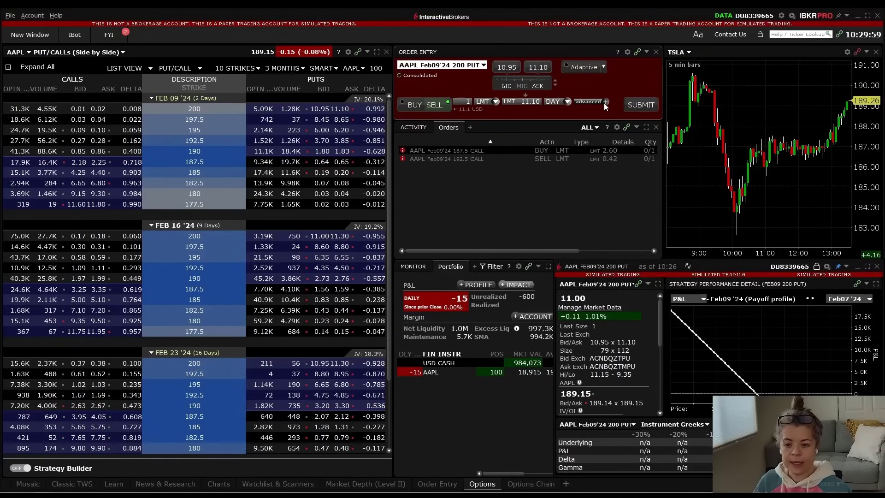
Try attaching a profit taker and stop loss bracket to the 200 put sell order.
left_click(604, 103)
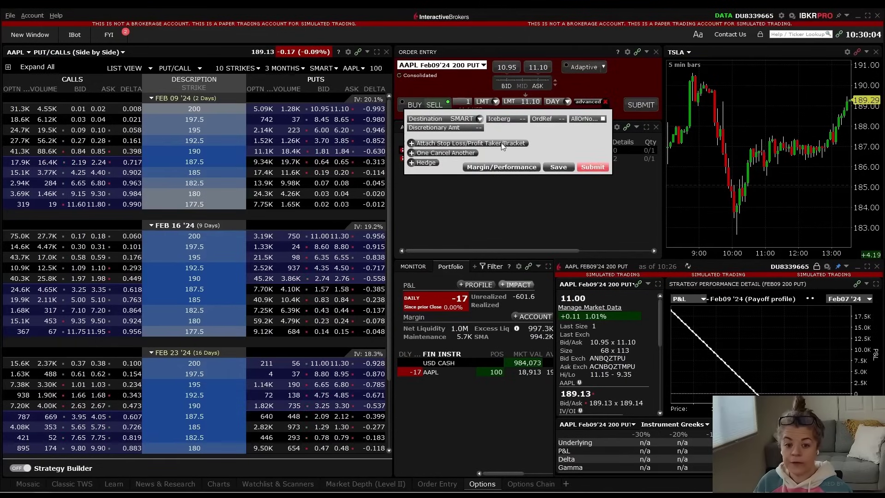
left_click(412, 143)
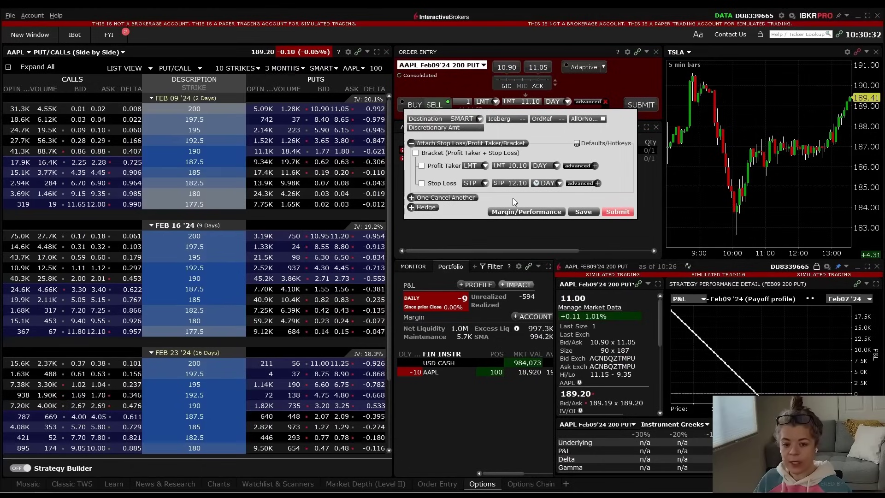
left_click(421, 184)
left_click(423, 167)
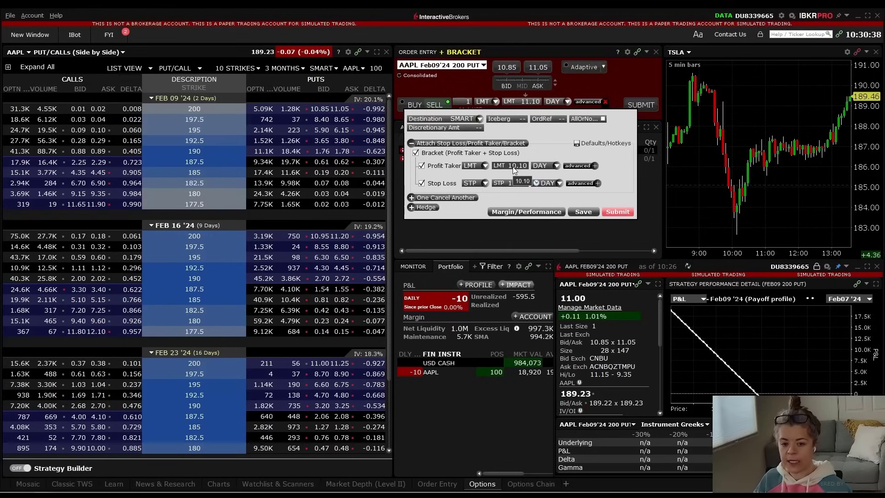
left_click(421, 184)
left_click(422, 166)
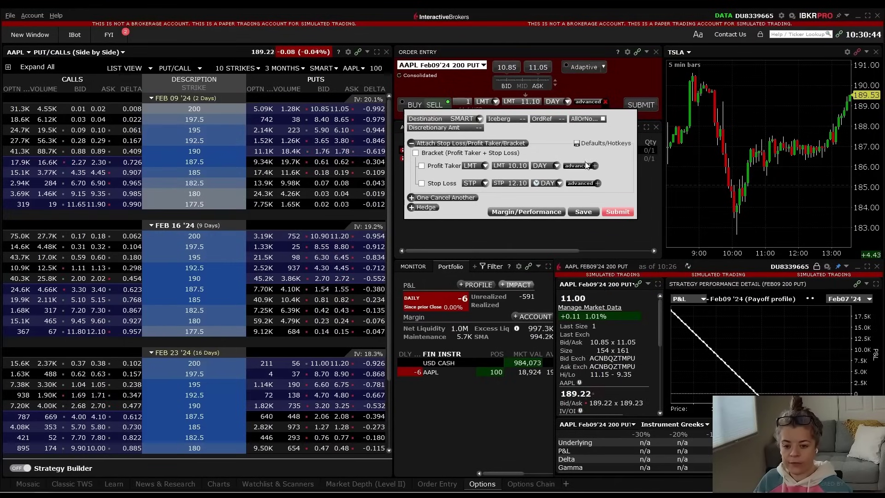
left_click(605, 102)
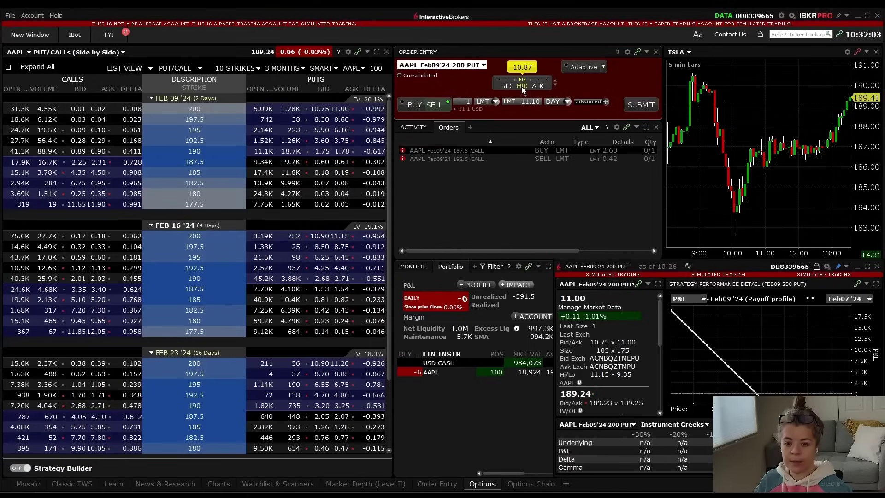
Set the 200 put order's limit price to the 10.87 midpoint and try the Adaptive algo on it.
left_click(522, 87)
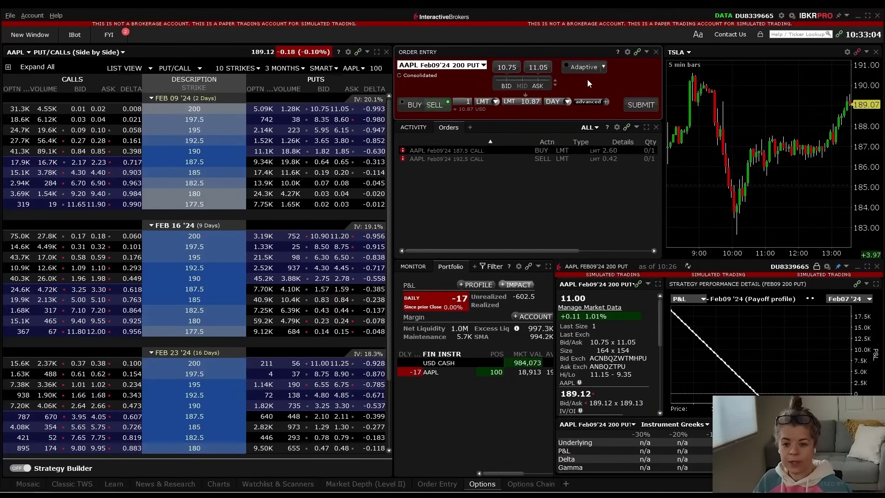
left_click(582, 67)
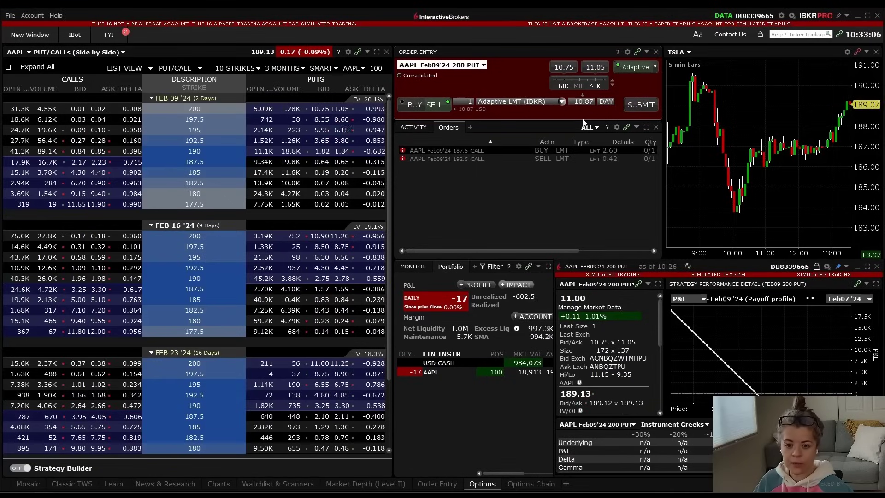
left_click(617, 66)
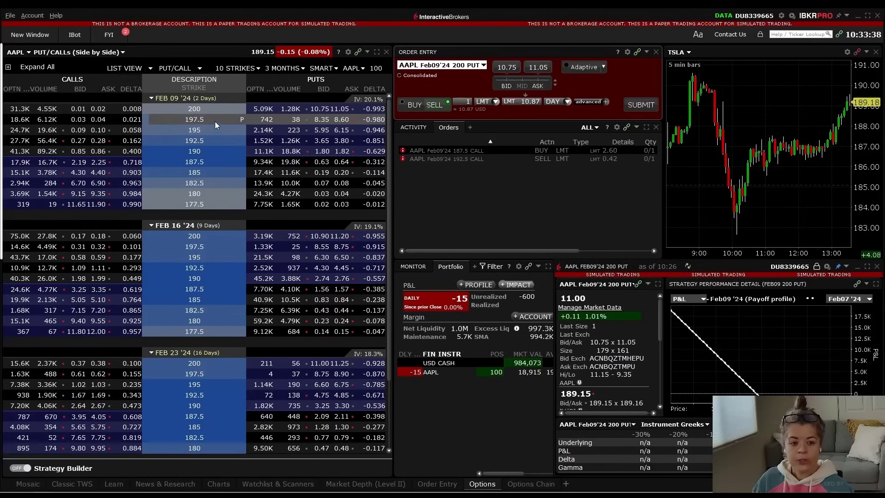
Try loading Feb 09 '24 contracts from the option chain: the 197.5 put, the 197.5 call and a buy order for the 190 call.
left_click(191, 109)
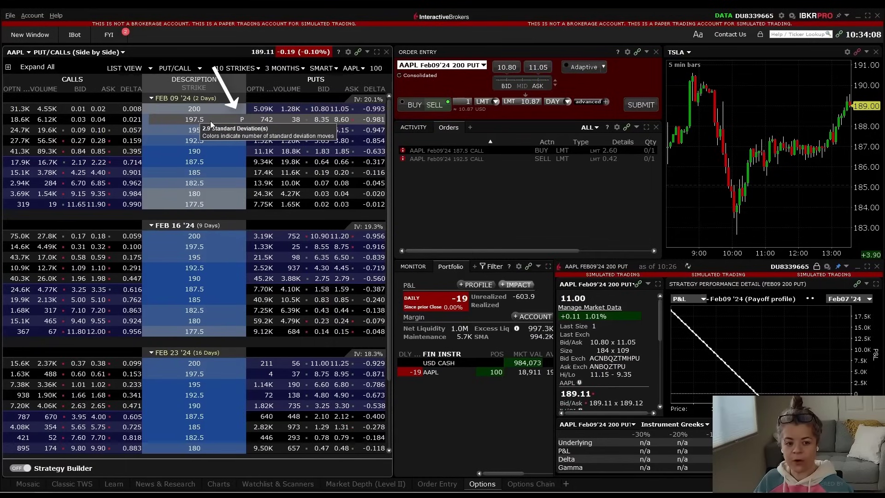
left_click(205, 120)
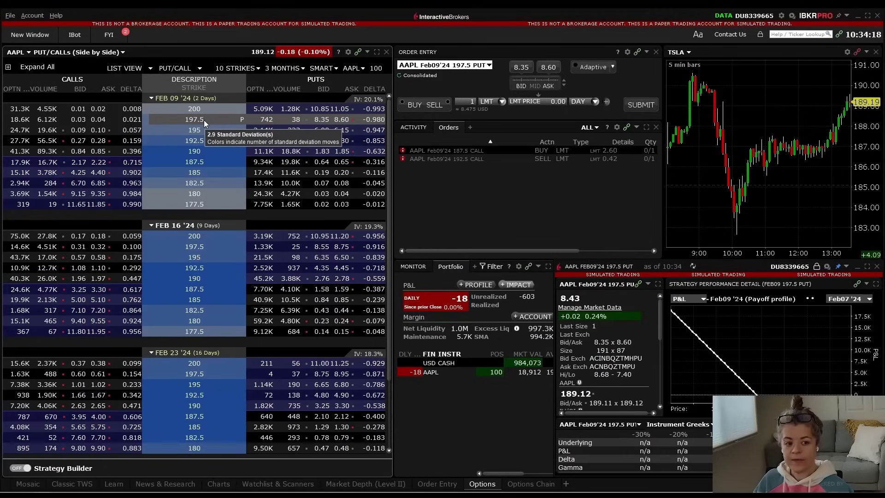
left_click(179, 120)
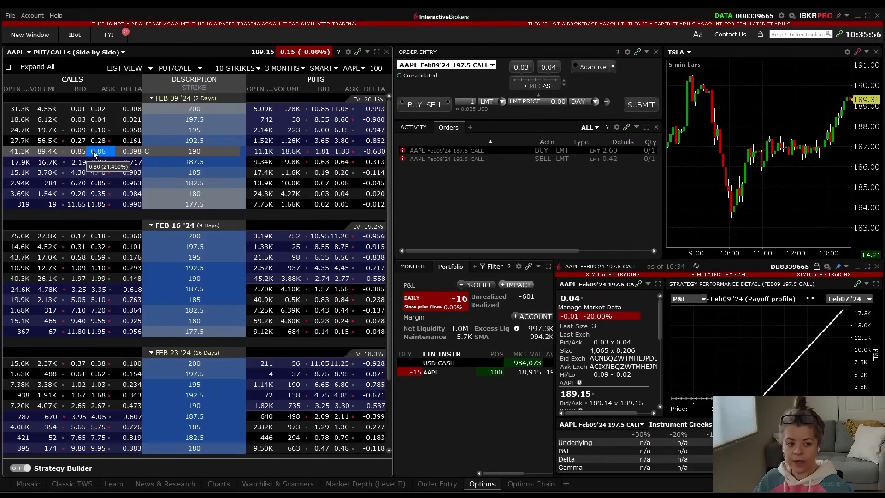
left_click(94, 154)
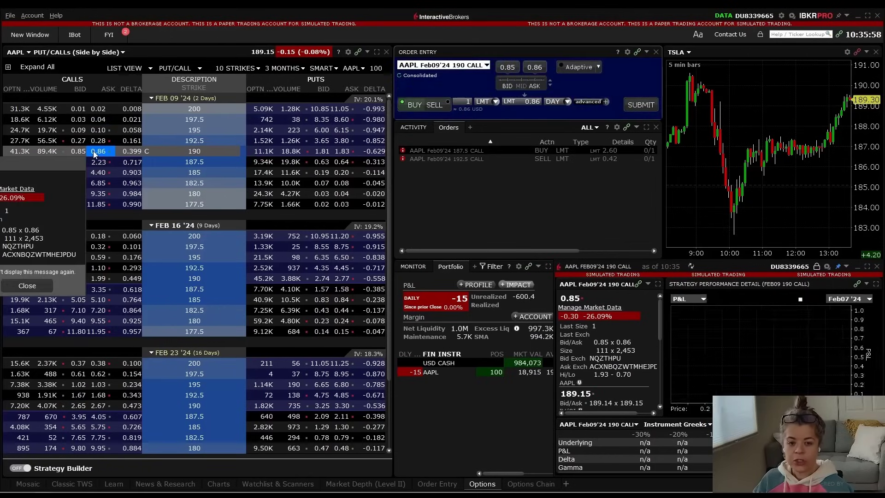
left_click(39, 288)
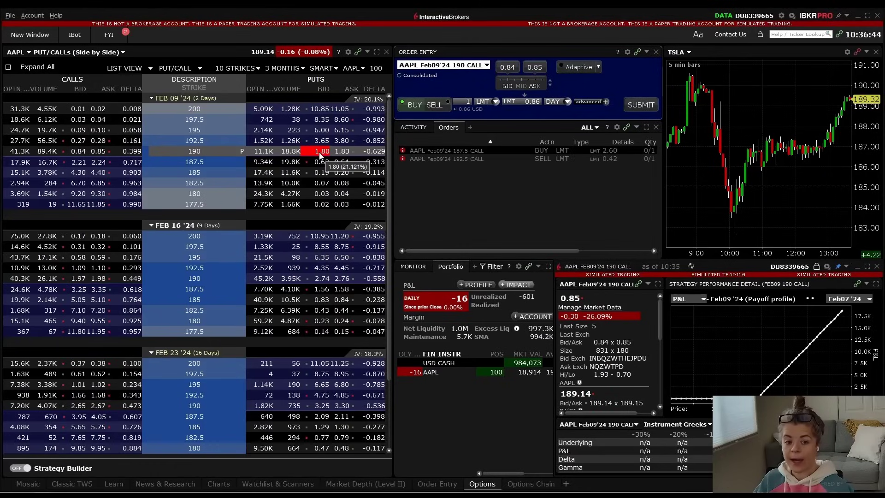
Submit a day limit order to buy one AAPL Feb09'24 190 put at the midpoint price of 1.85.
left_click(345, 151)
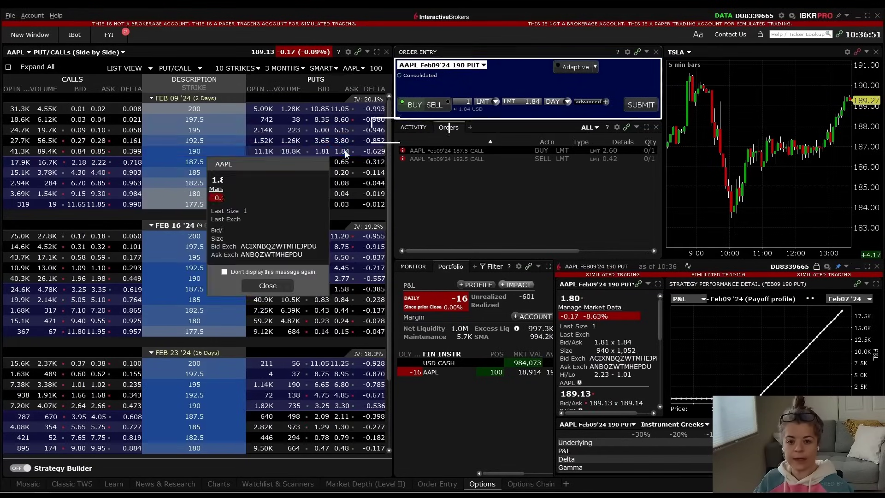
left_click(267, 286)
left_click(436, 84)
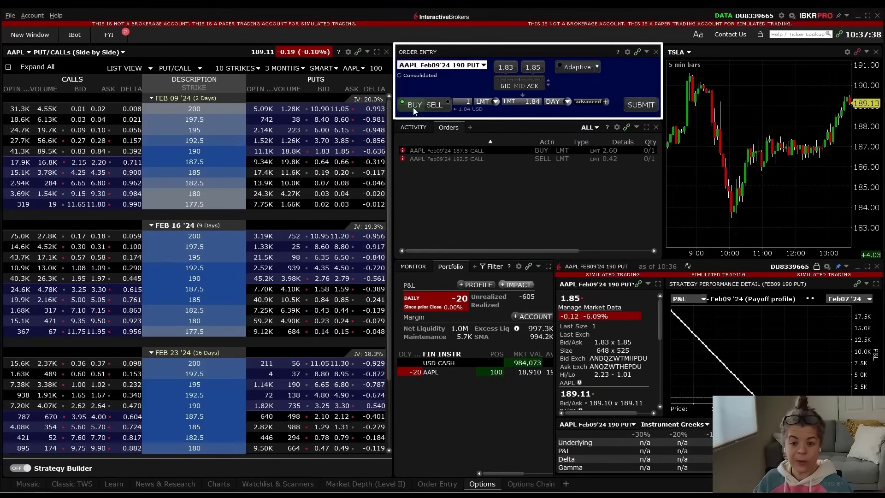
left_click(465, 101)
type("1")
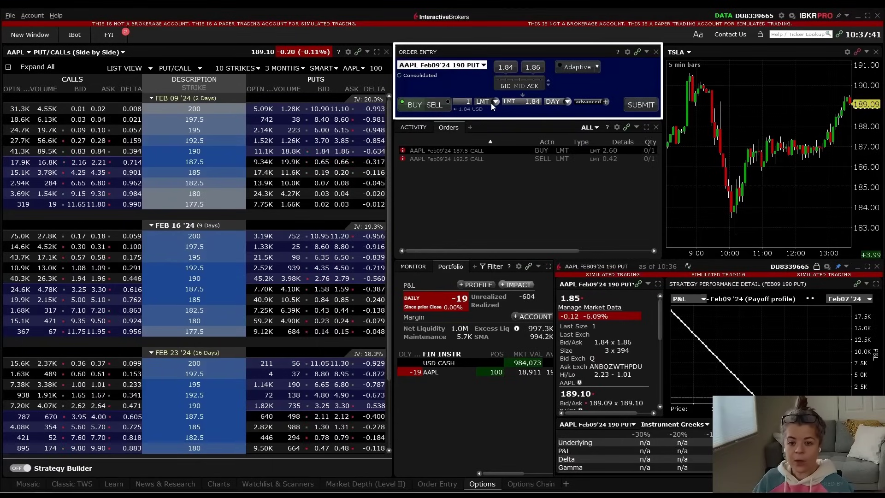
left_click(519, 85)
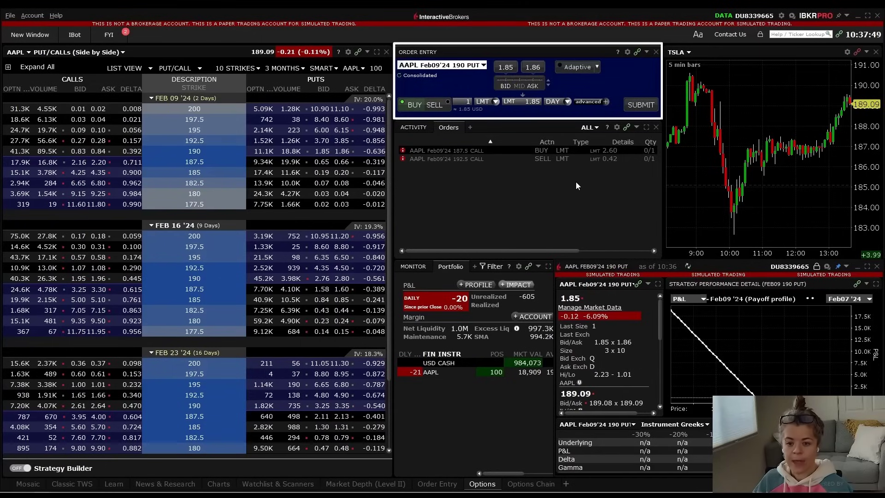
left_click(643, 106)
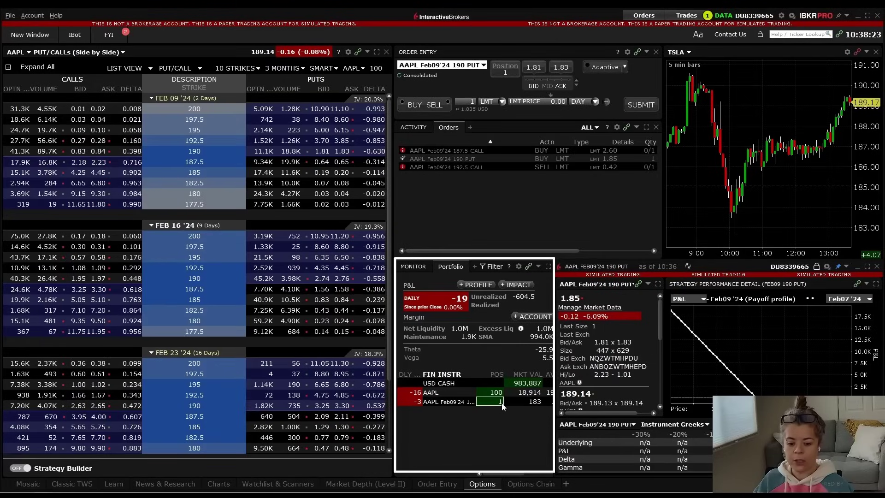
Transmit a closing sell order for the AAPL Feb09'24 190 put position with a limit price of 1.86.
left_click(456, 402)
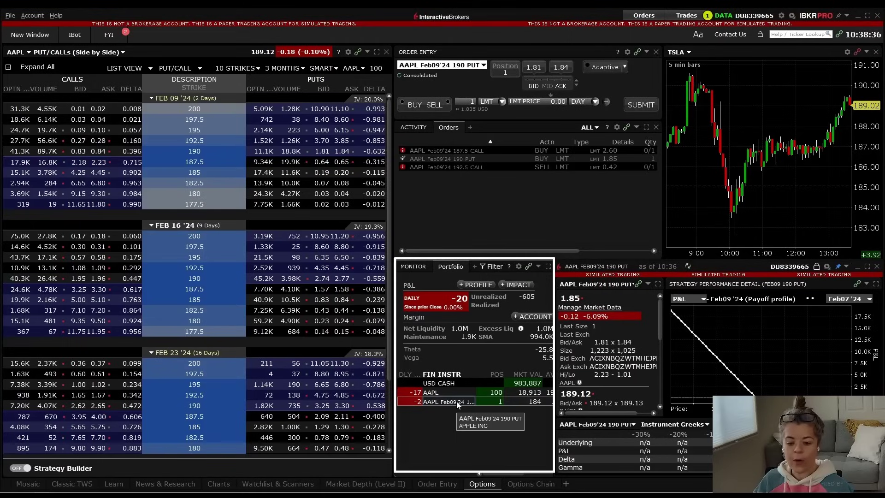
right_click(457, 402)
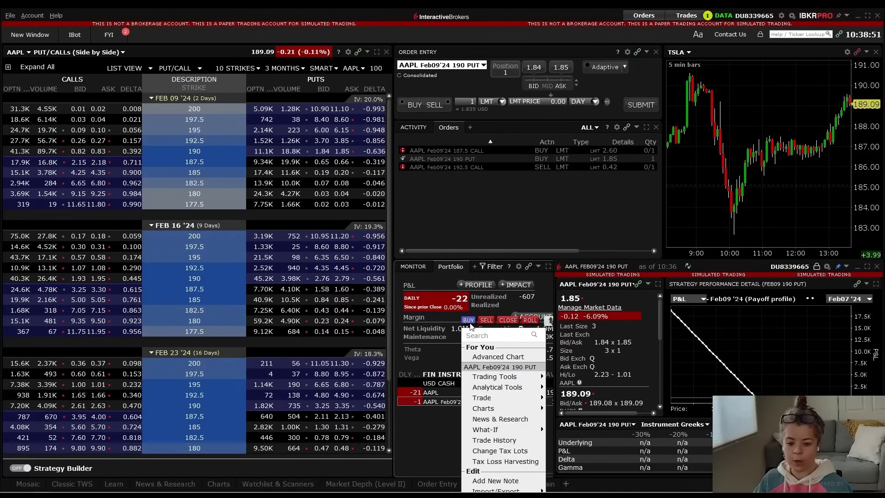
left_click(506, 320)
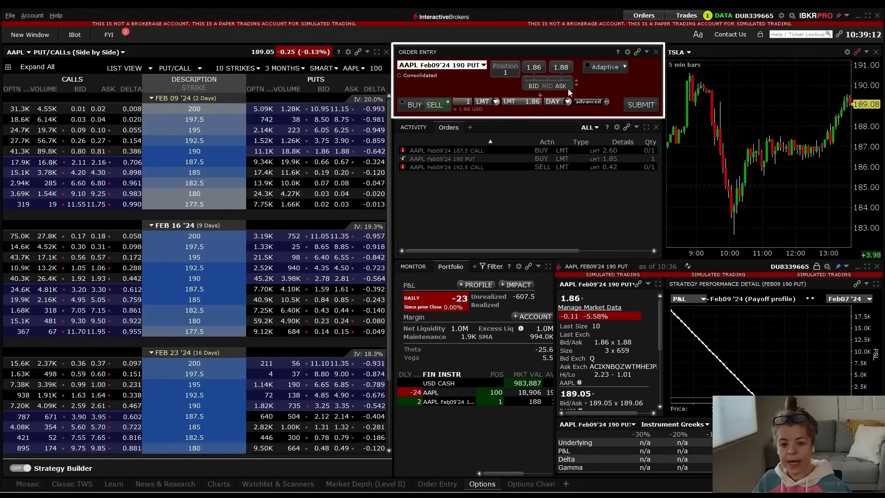
mouse_move(549, 88)
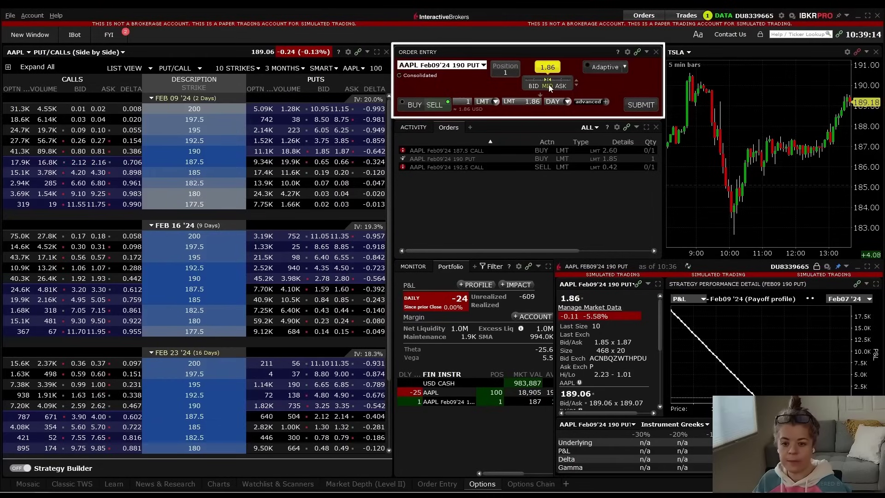
left_click(646, 105)
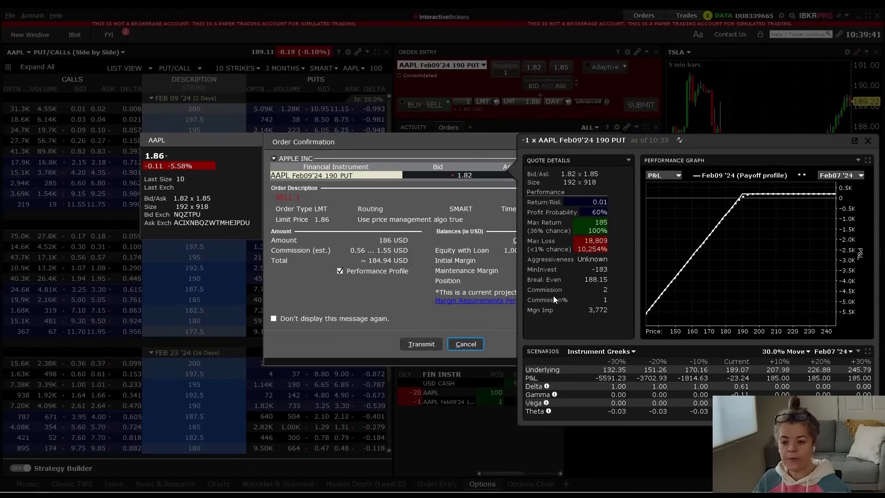
mouse_move(563, 278)
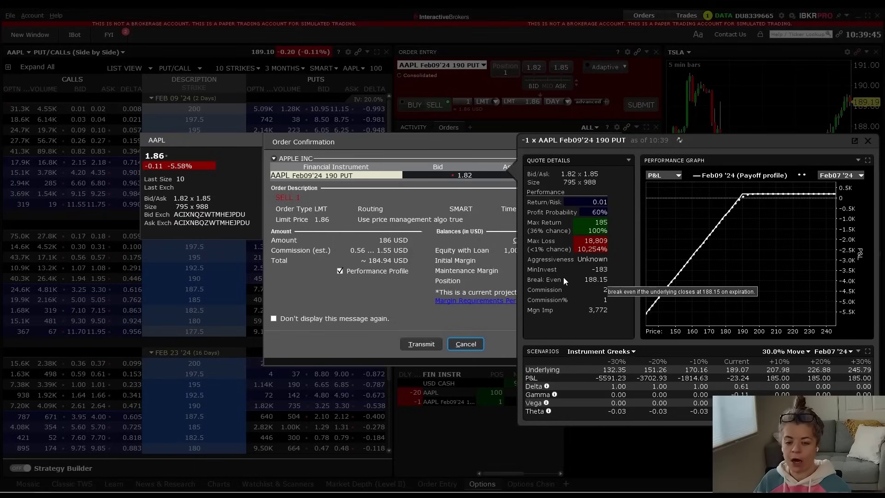
left_click(420, 343)
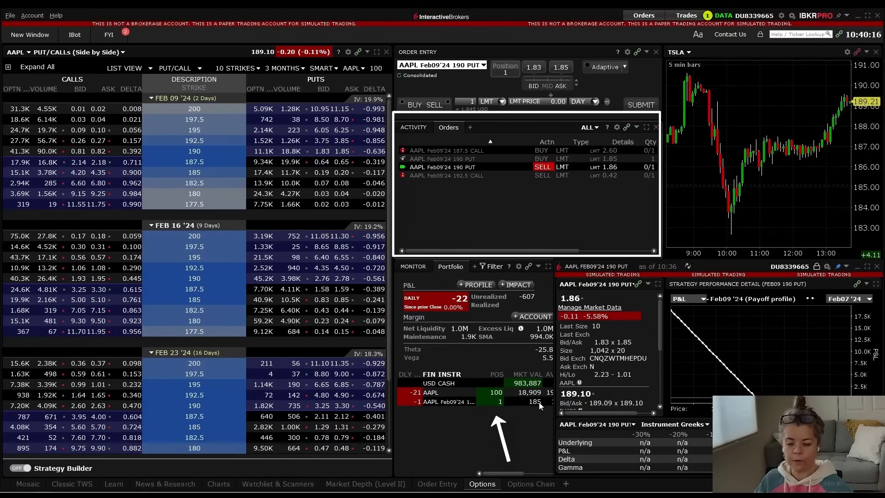
Change the working sell order for the 190 put to a market order (MKT) and transmit the change.
left_click(566, 172)
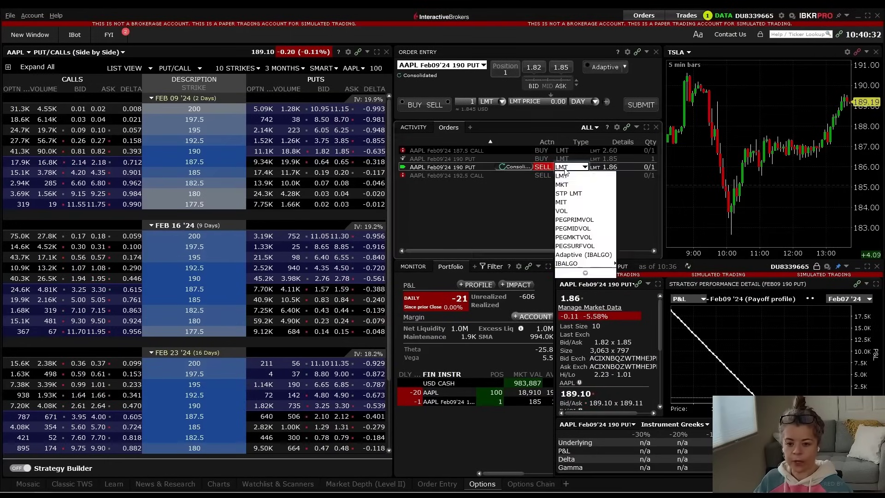
left_click(582, 184)
mouse_move(562, 251)
left_mouse_down()
mouse_move(628, 249)
mouse_move(546, 253)
left_mouse_up()
left_click(642, 166)
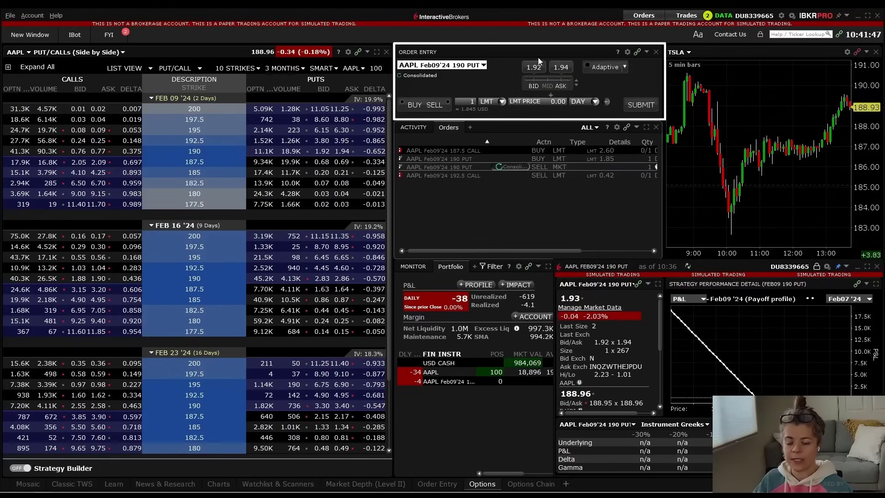
Set the AAPL Feb09'24 190 put order entry to a limit price of .50 and a quantity of 5.
left_click(550, 100)
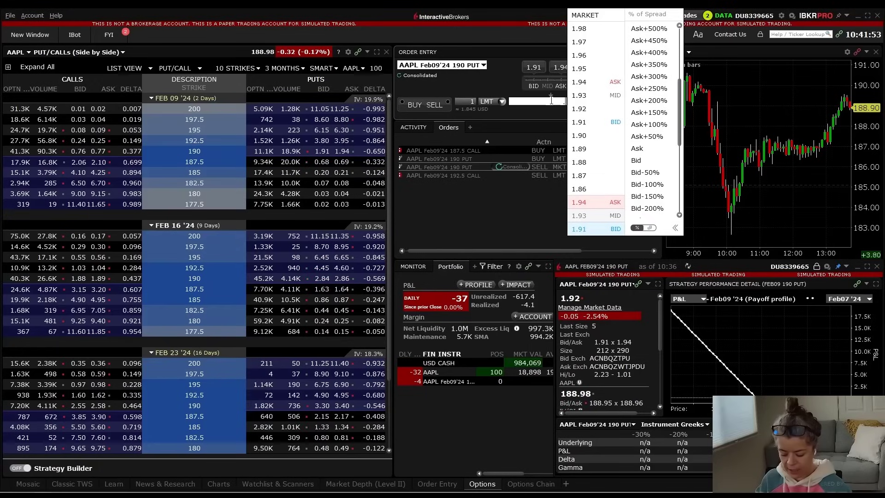
type(".50")
key("Tab")
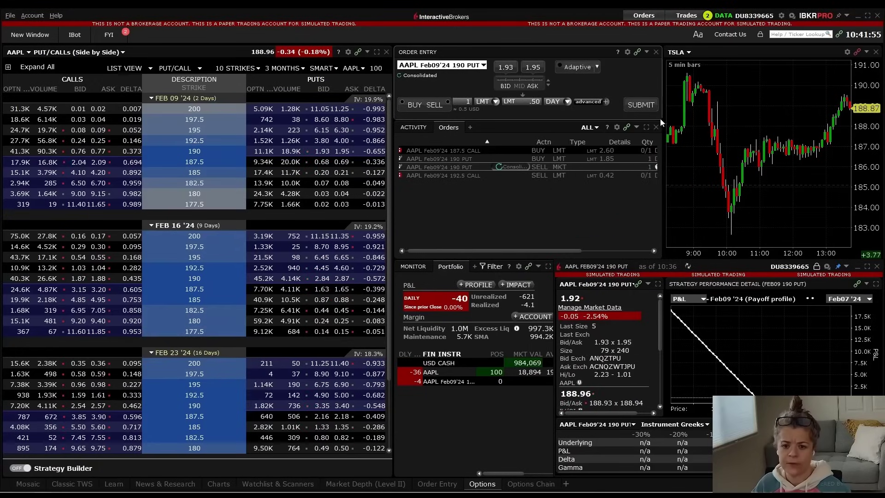
left_click(466, 102)
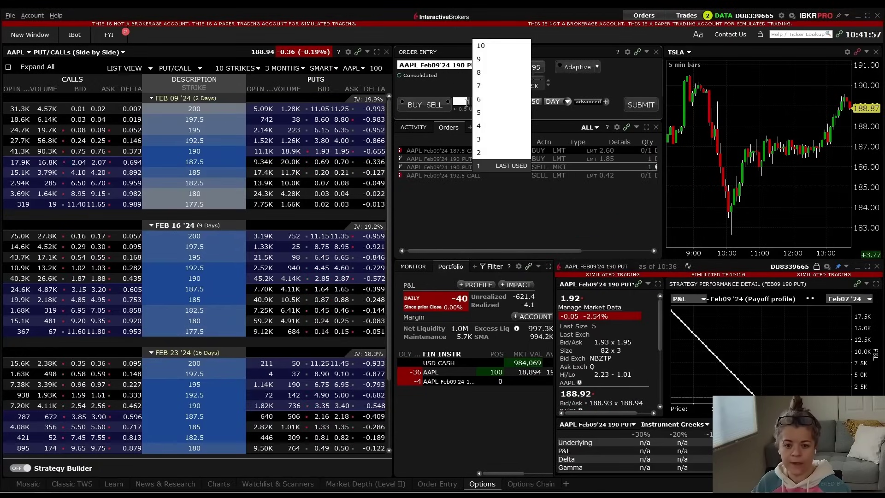
left_click(489, 115)
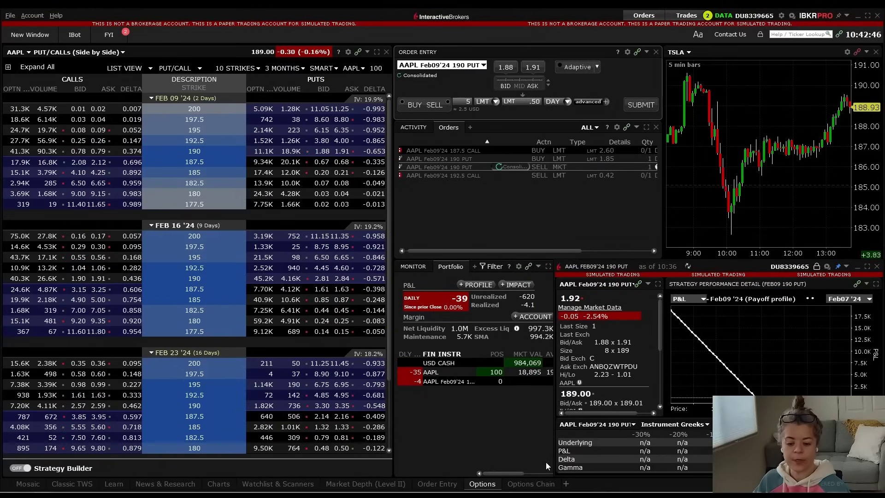
Switch to the Options Chain layout, clear the floating 190 put performance window from view and locate OptionTrader among the option tools.
left_click(537, 488)
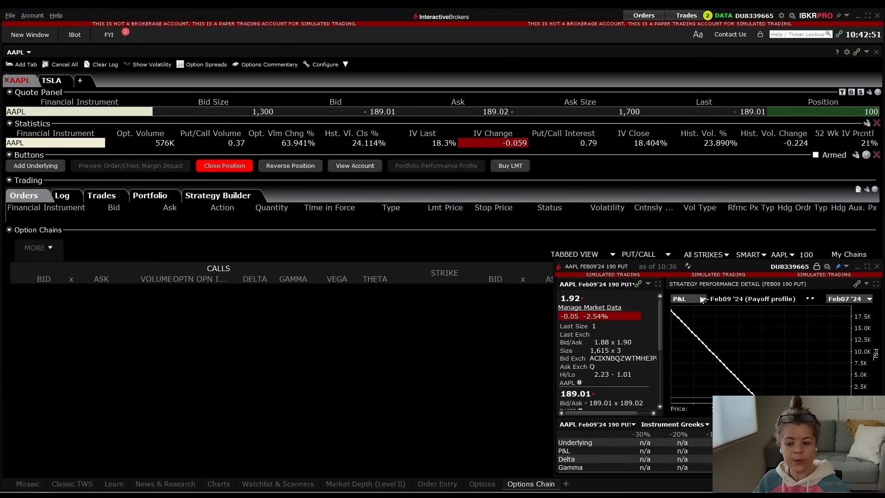
left_click(847, 267)
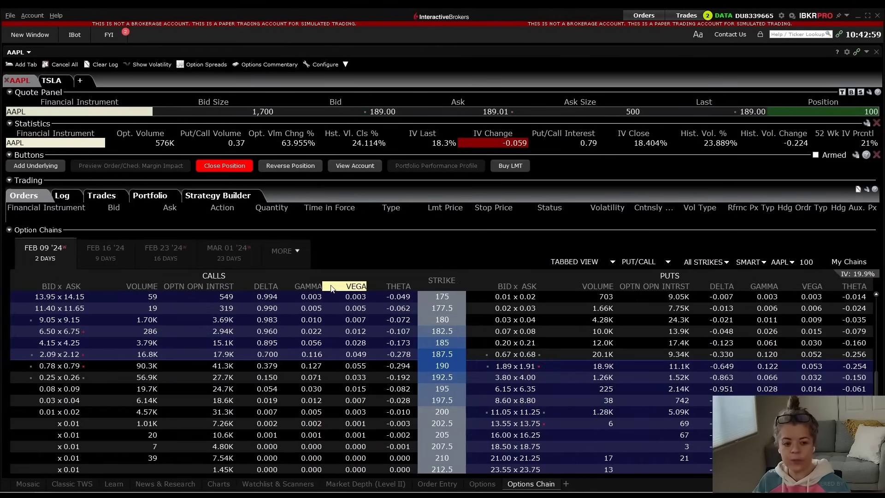
left_click(37, 40)
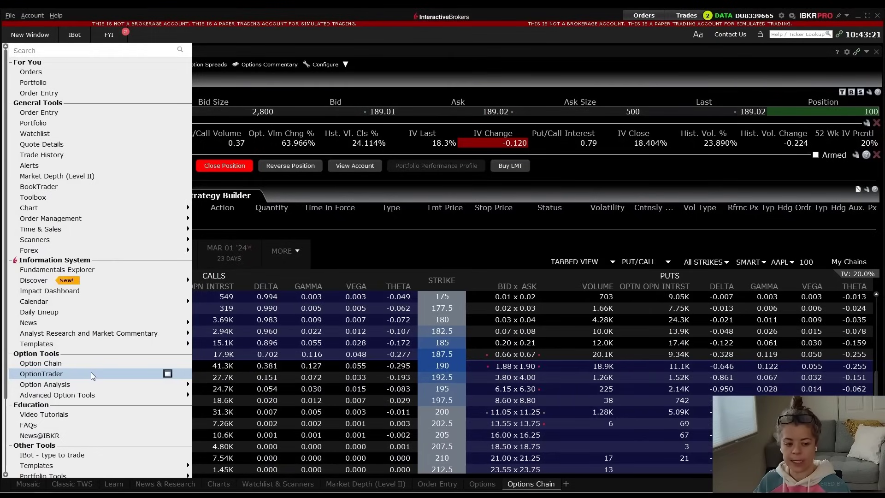
left_click(366, 248)
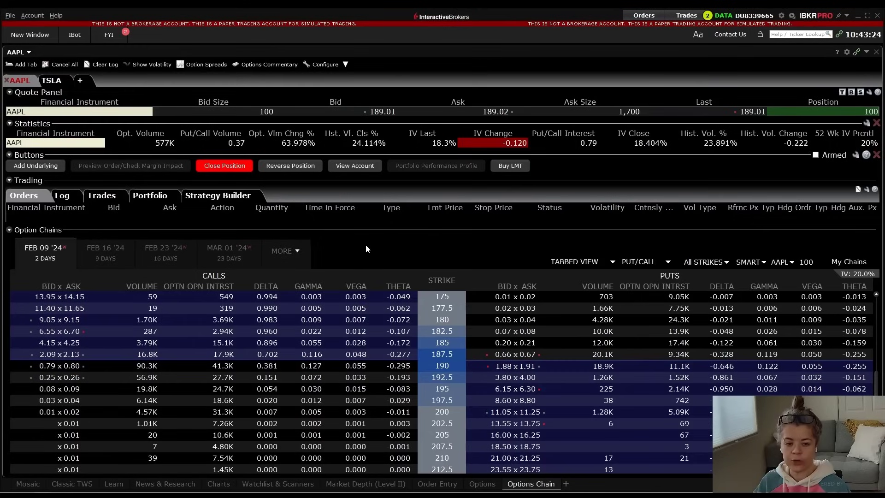
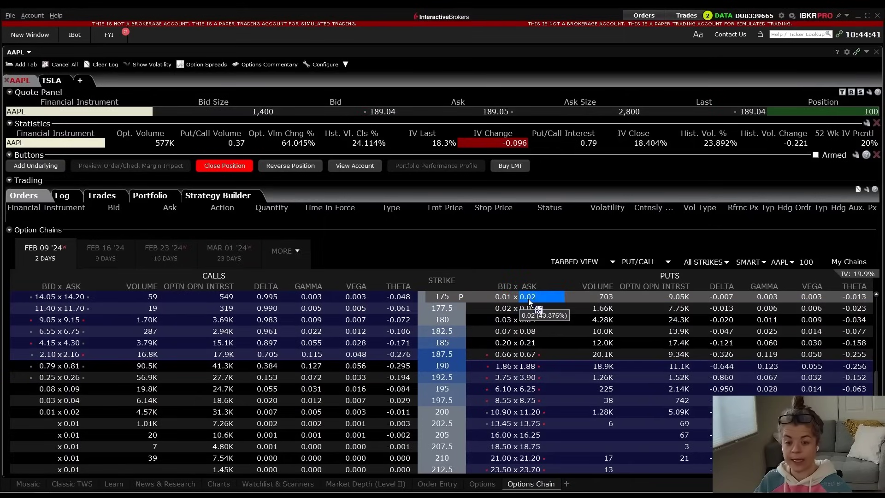
Enlarge the orders area and transmit a day limit order to buy one AAPL Feb09'24 190 call at the midpoint price of 0.80.
left_click_drag(294, 229, 295, 264)
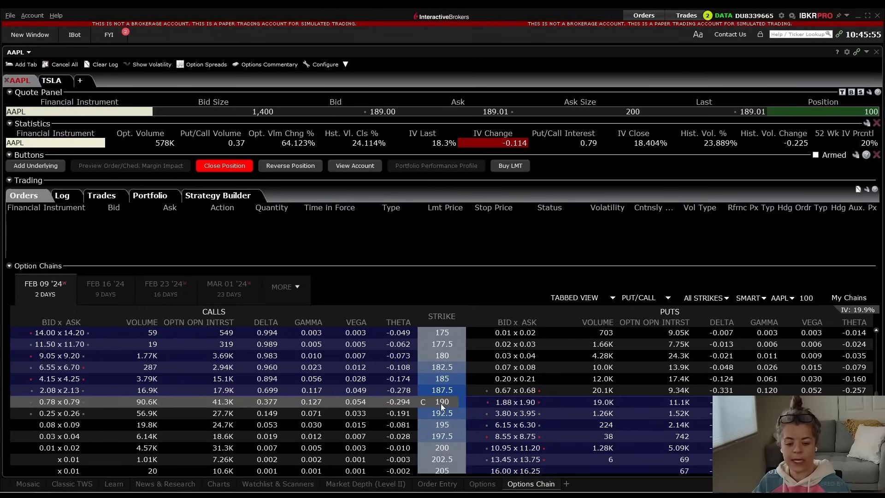
left_click(70, 402)
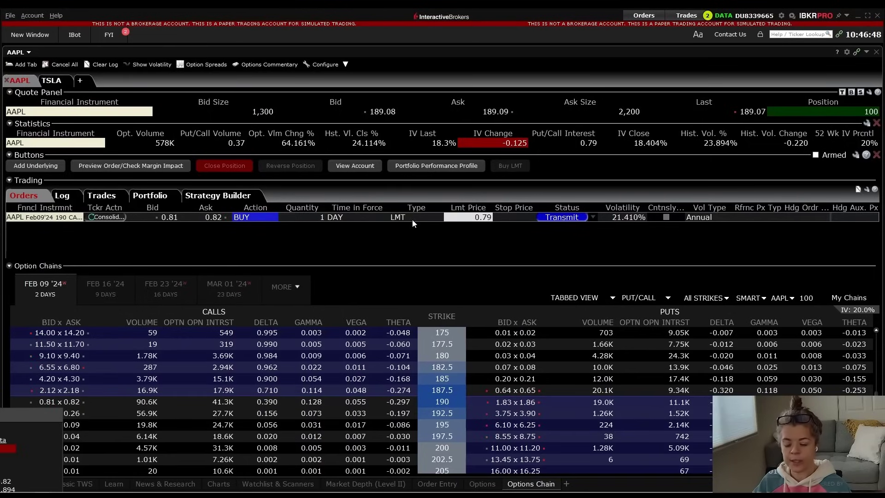
left_click(471, 218)
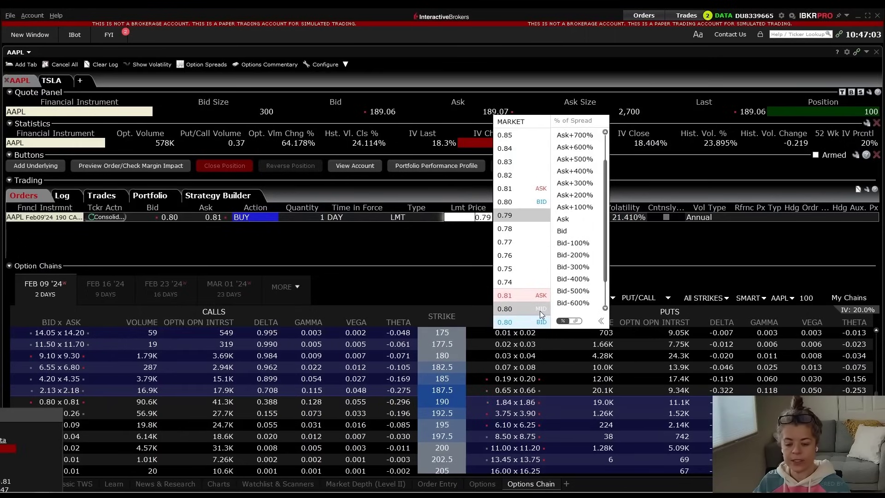
left_click(540, 311)
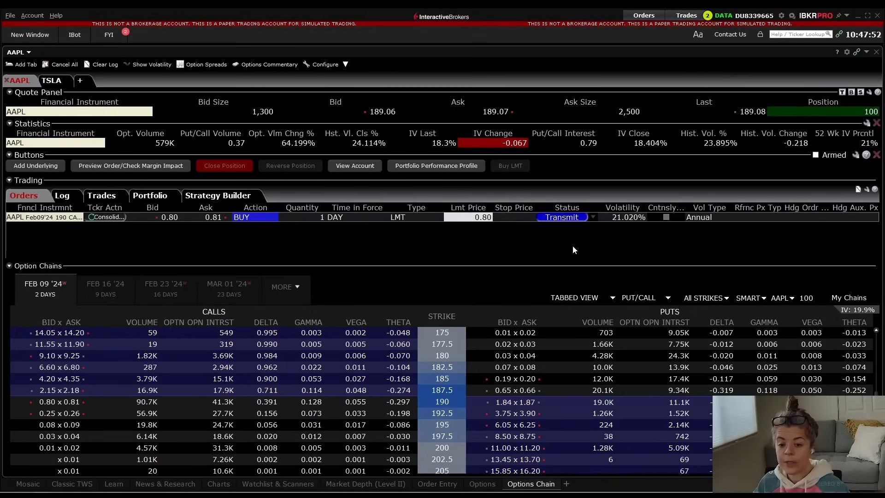
left_click(575, 221)
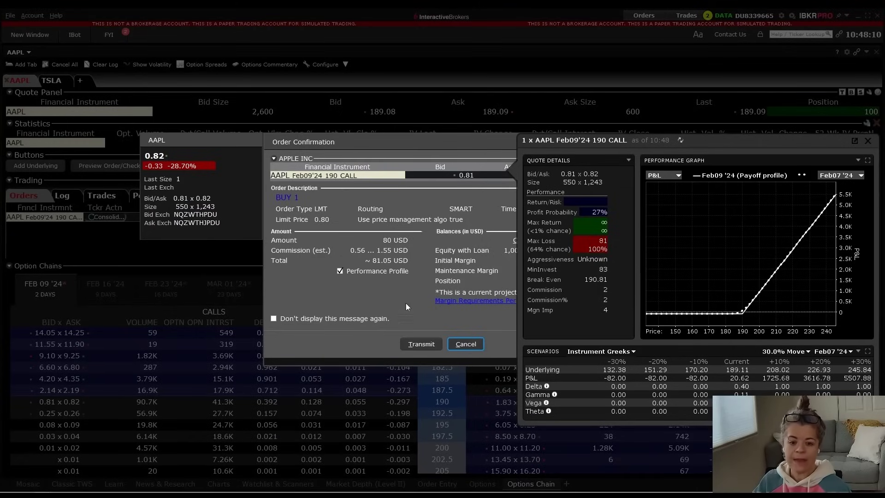
left_click(423, 344)
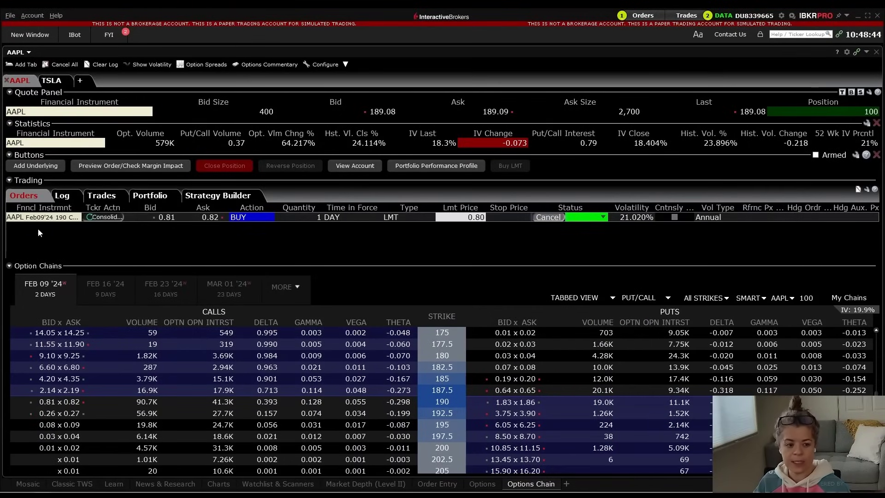
Change the working 190 call buy order to MKT, widen the Status column, transmit the update and show the portfolio positions.
left_click(397, 218)
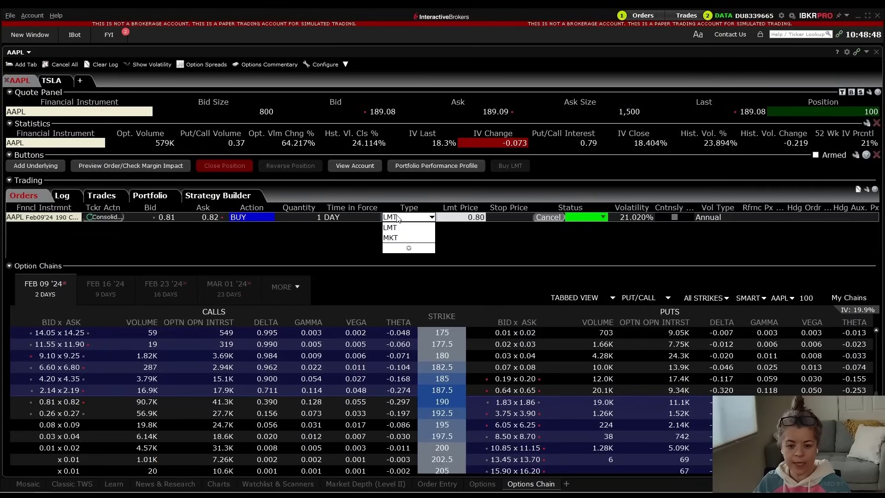
left_click(391, 237)
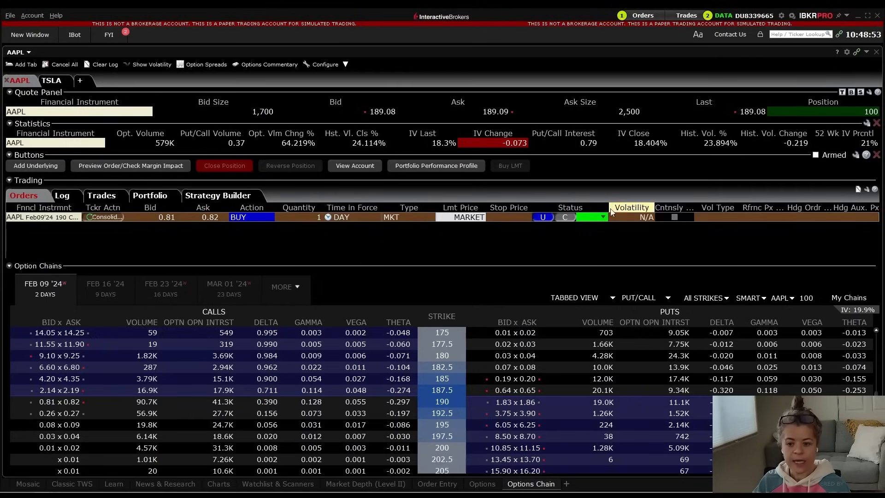
left_click_drag(608, 208, 654, 208)
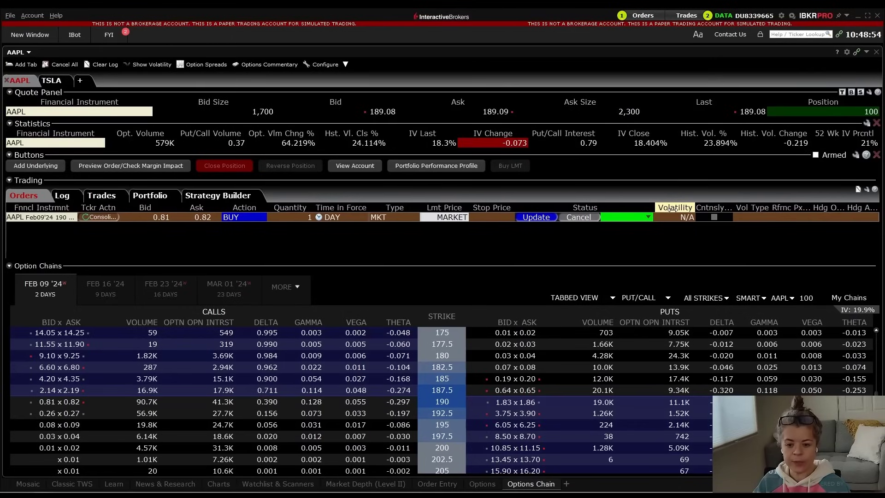
left_click(537, 218)
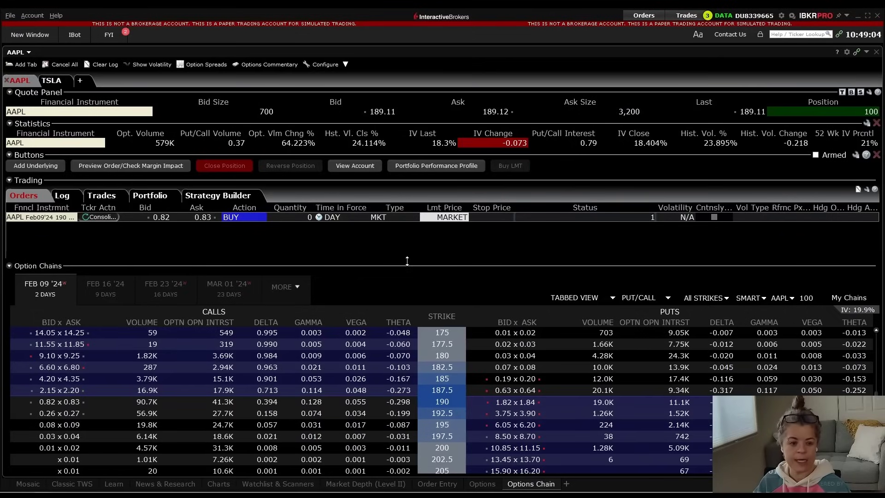
left_click(157, 196)
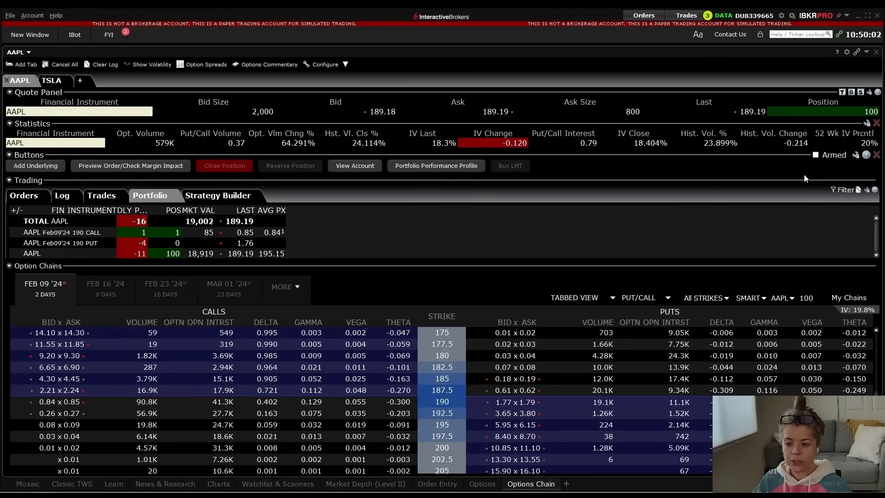
Add a Cancel All Orders button with the text CXL All to the OptionTrader buttons panel and apply the configuration.
left_click(855, 156)
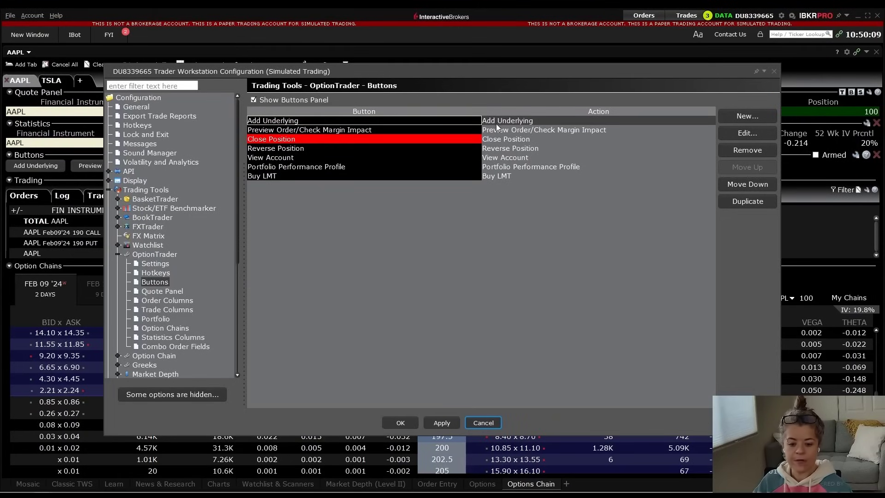
left_click(757, 118)
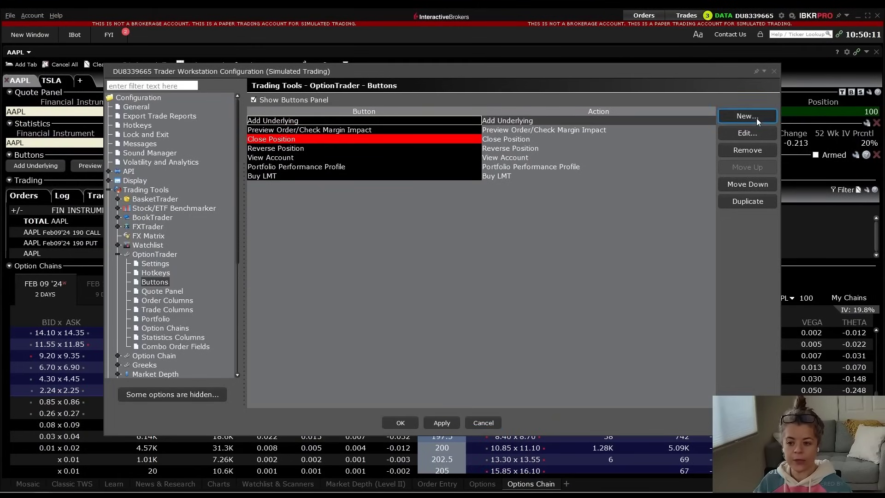
left_click(379, 140)
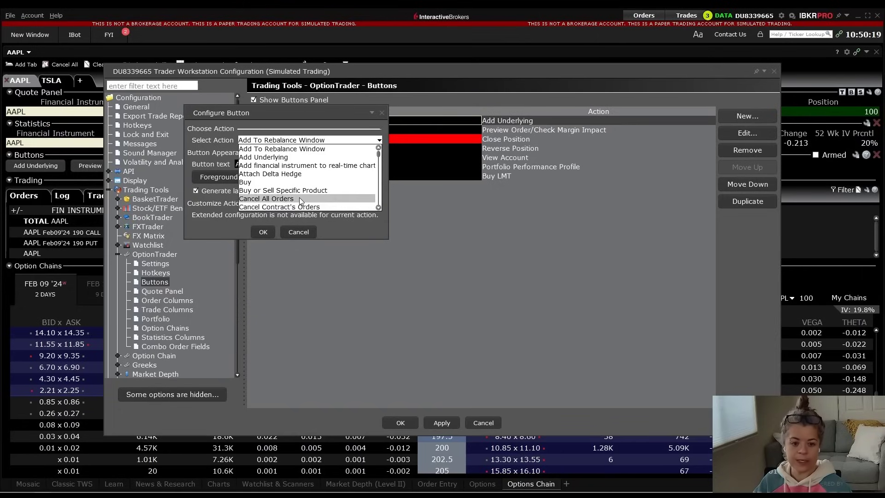
left_click(332, 201)
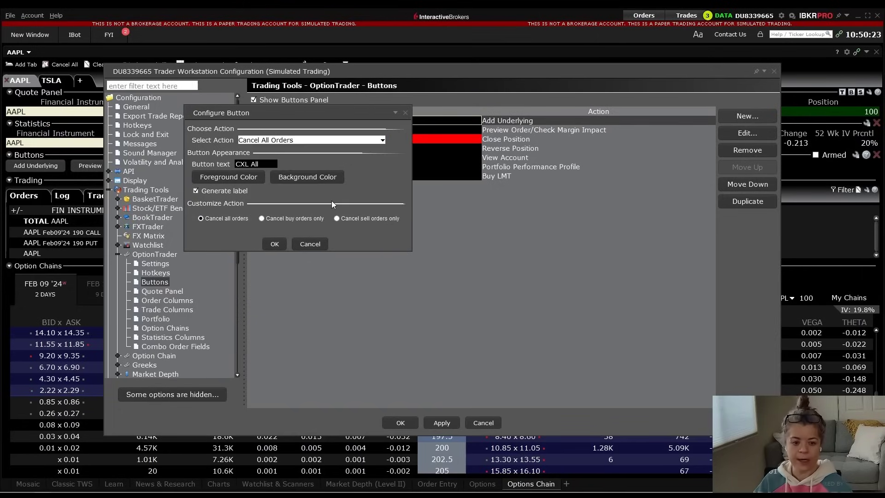
left_click(275, 245)
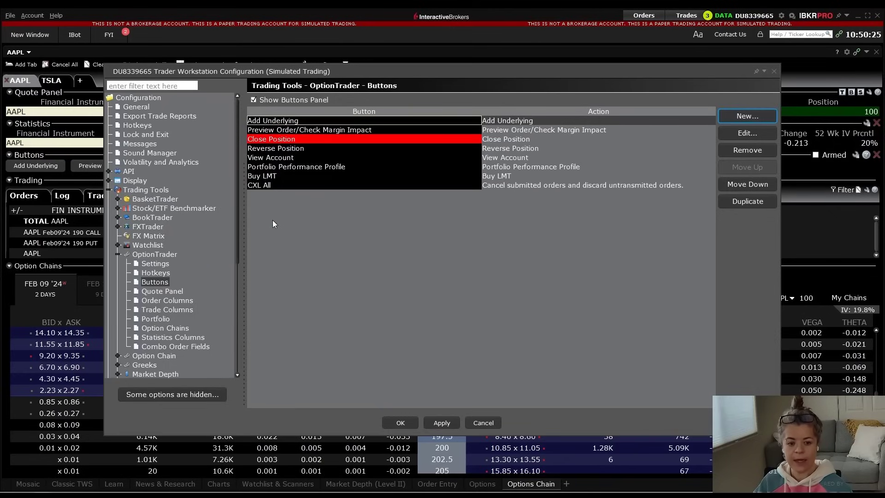
left_click(441, 423)
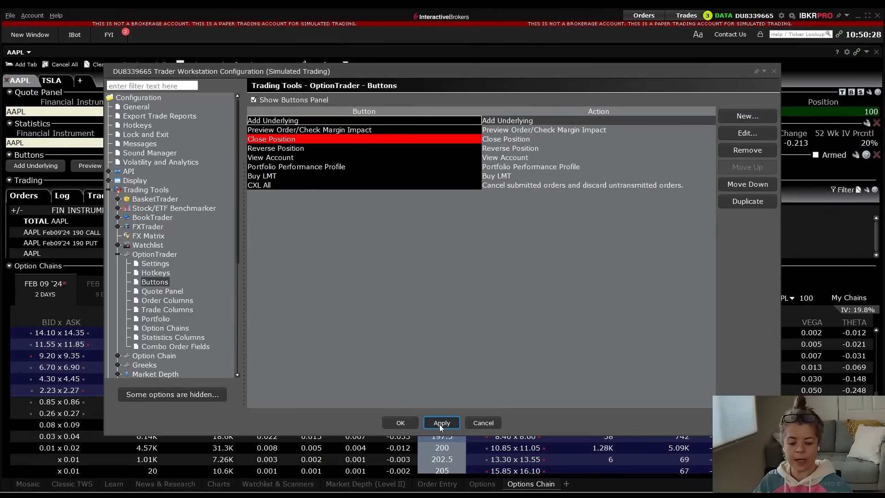
left_click(400, 423)
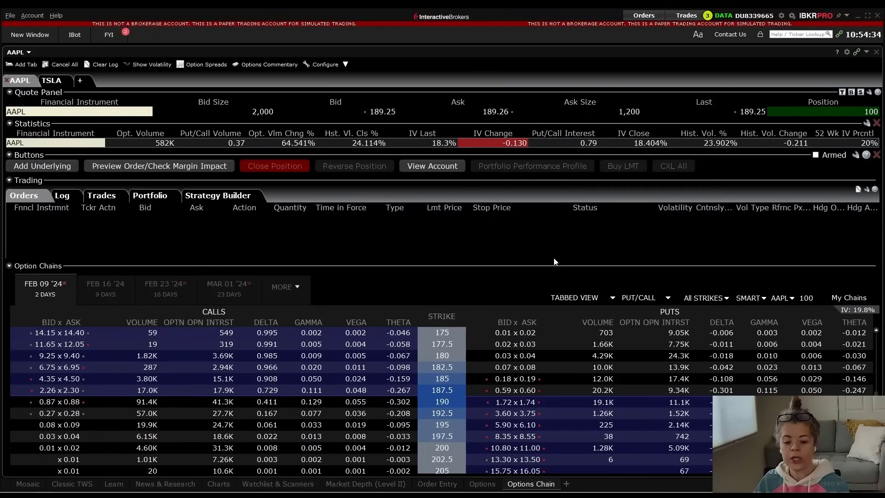
View the Strategy Builder in the Options Chain layout and turn on the Strategy Builder in the Options layout.
left_click(214, 197)
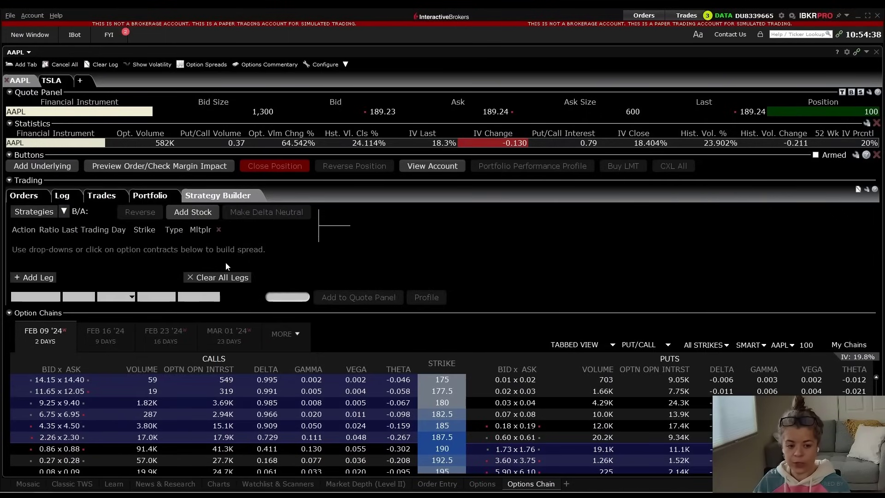
left_click(482, 484)
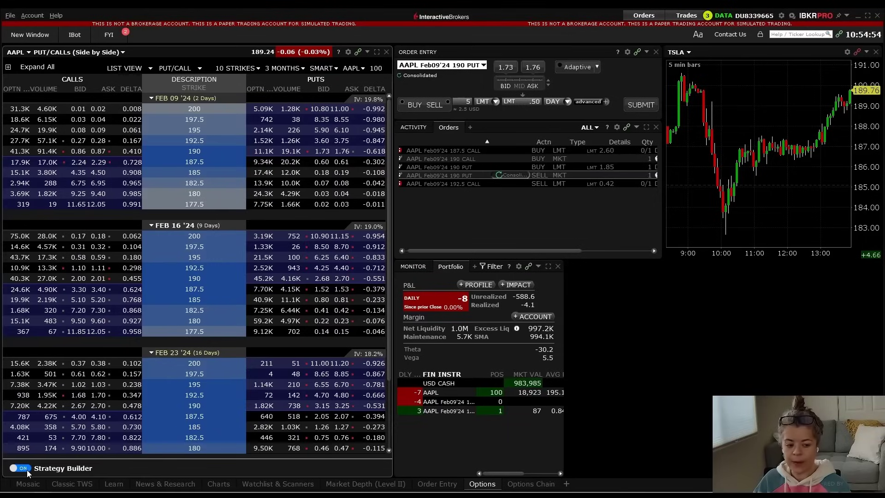
left_click(26, 469)
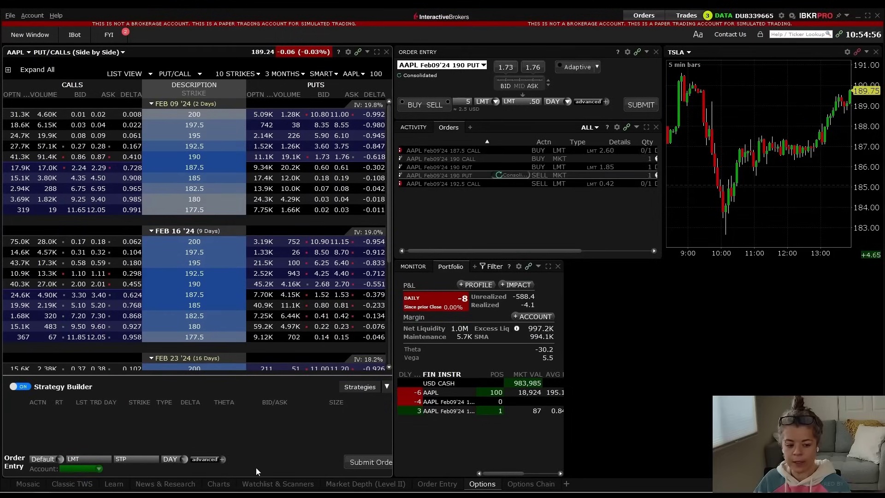